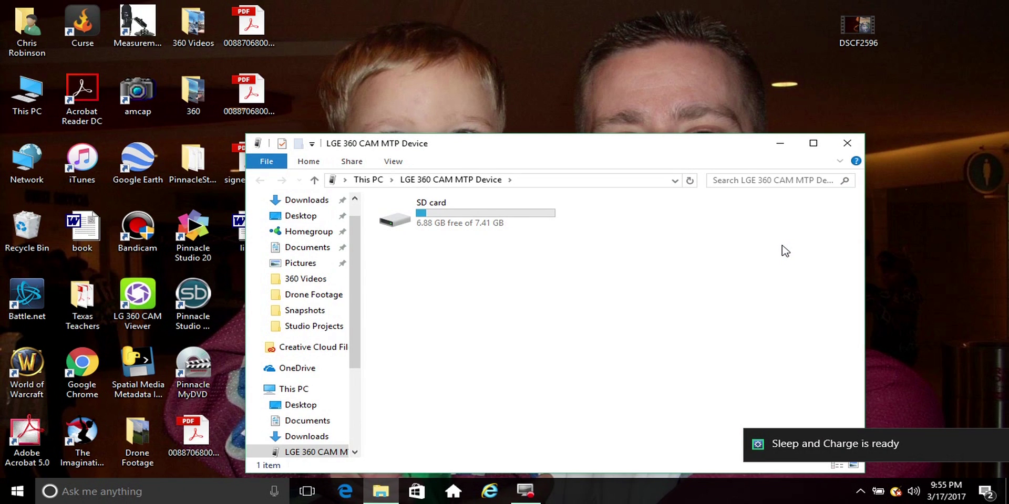
# Step: Open the DCIM Camera folder on the camera's SD card and copy the photo 20170314_115711 to the desktop
pyautogui.doubleClick(502, 224)
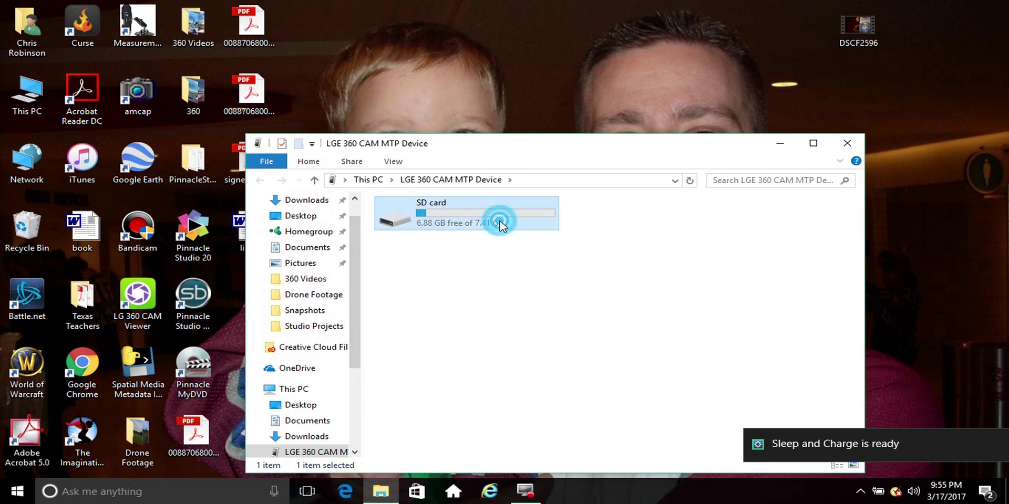
pyautogui.doubleClick(445, 225)
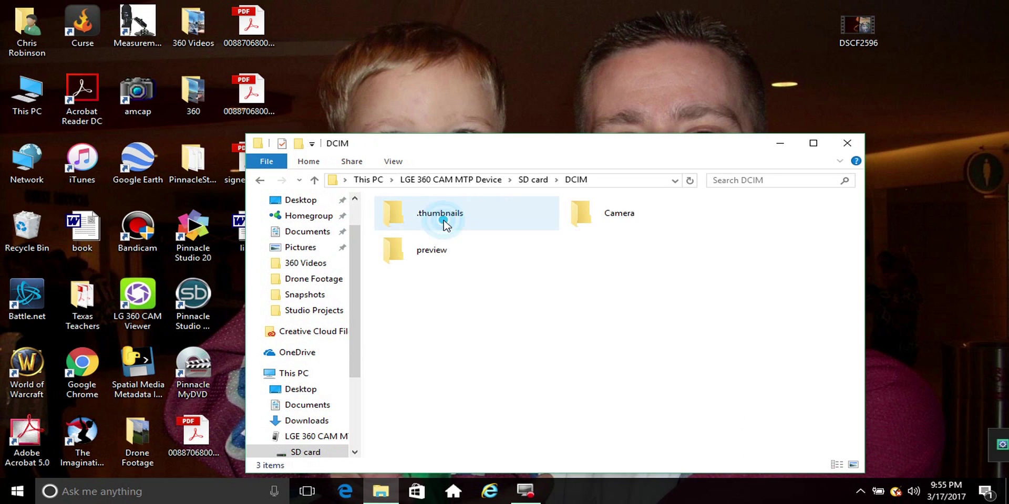
pyautogui.doubleClick(579, 219)
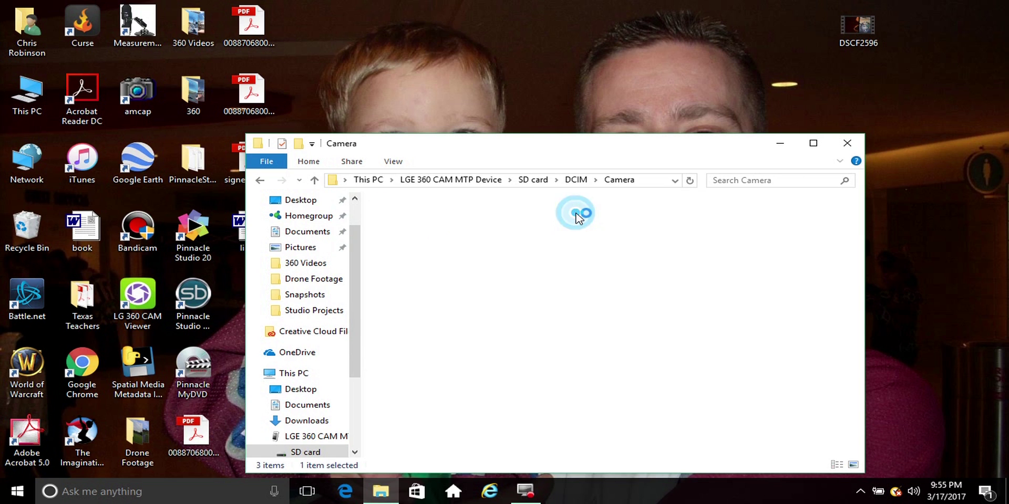
pyautogui.moveTo(605, 148); pyautogui.dragTo(634, 153)
pyautogui.scroll(-2, 656, 294)
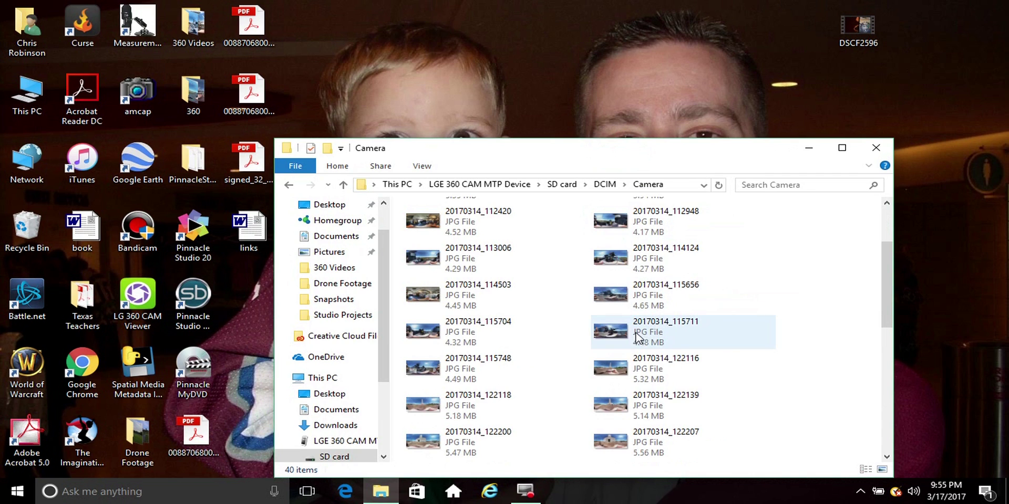
pyautogui.moveTo(605, 334); pyautogui.dragTo(728, 92)
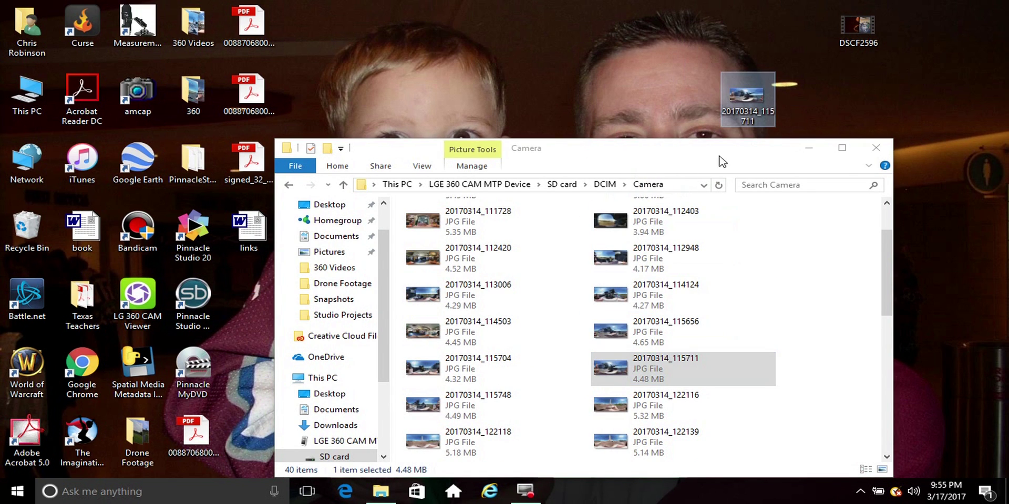
# Step: Copy the video 20170317_195926 to the desktop, close the folder, and place the photo's icon directly above the video
pyautogui.scroll(-5, 680, 261)
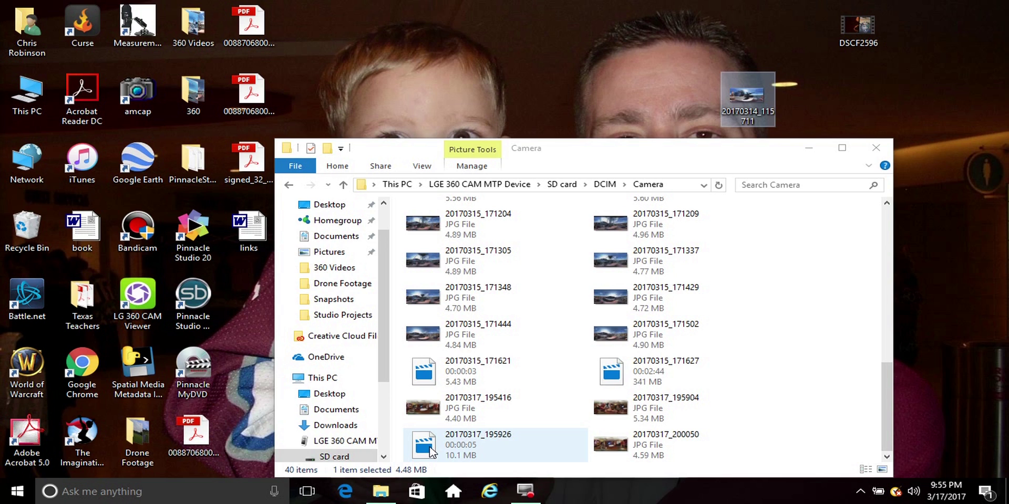
pyautogui.moveTo(430, 451); pyautogui.dragTo(901, 122)
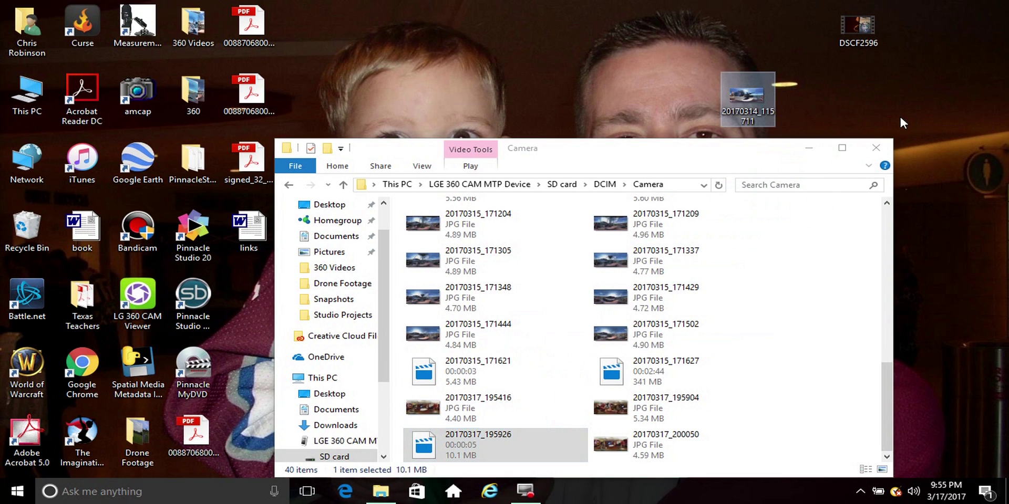
pyautogui.click(873, 149)
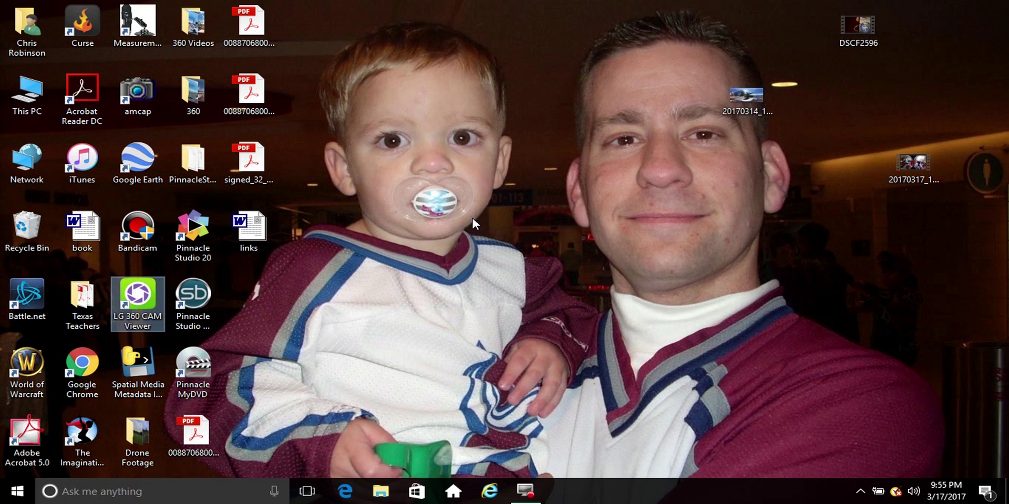
pyautogui.moveTo(743, 92); pyautogui.dragTo(909, 92)
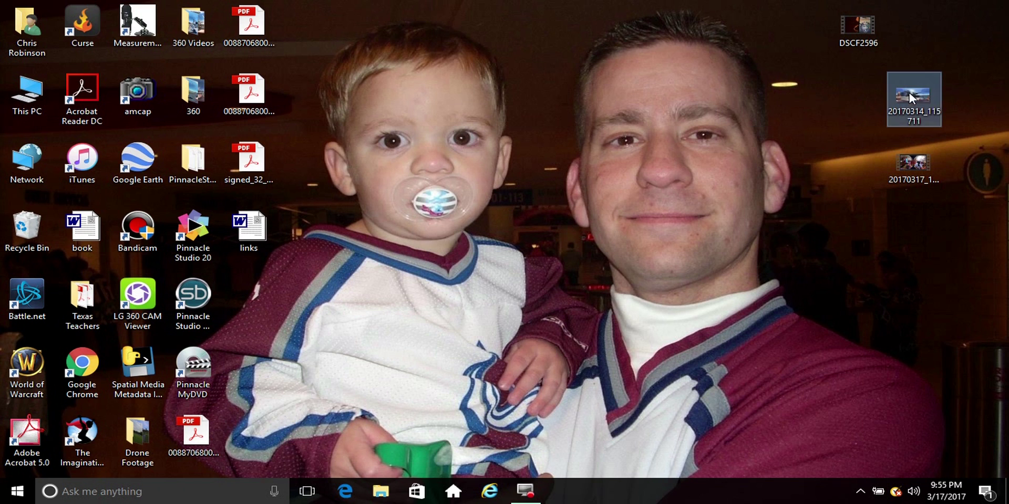
# Step: Launch LG 360 CAM Viewer and load the photo 20170314_115711 from the desktop
pyautogui.doubleClick(121, 292)
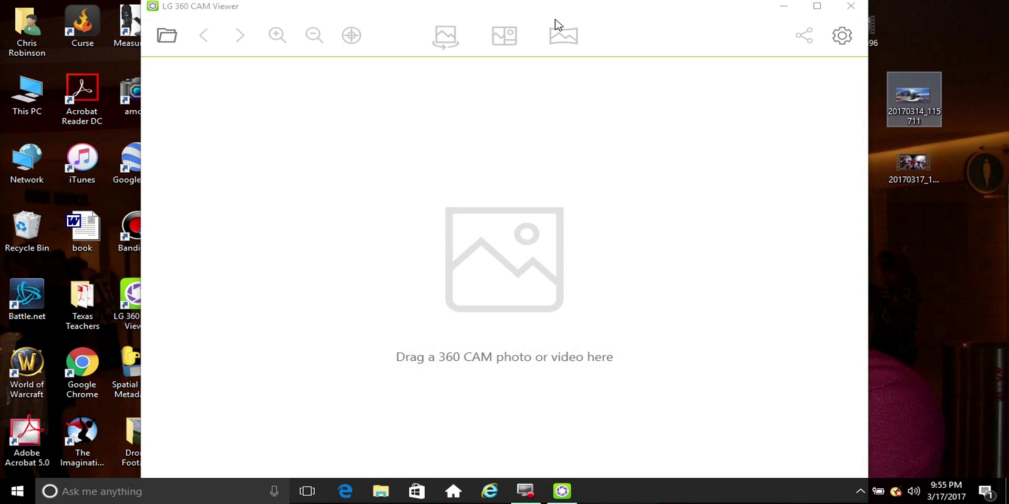
pyautogui.moveTo(559, 14); pyautogui.dragTo(464, 29)
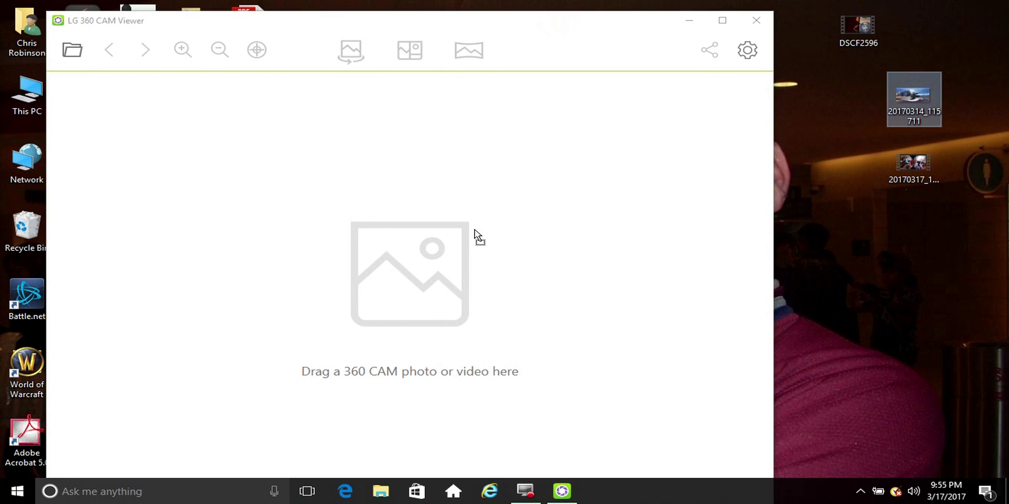
# Step: Look around the 360 photo of the ship's deck in both directions
pyautogui.moveTo(474, 230); pyautogui.dragTo(304, 241)
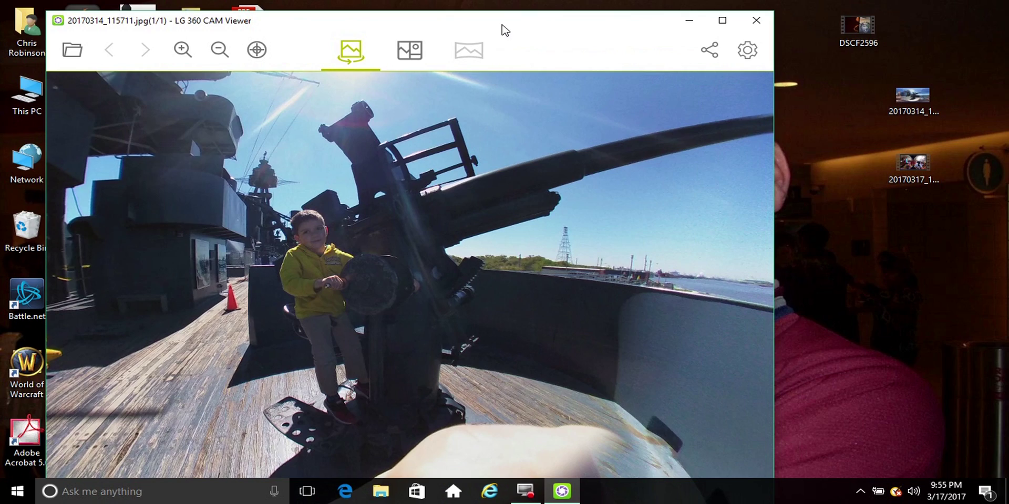
pyautogui.moveTo(507, 187); pyautogui.dragTo(571, 194)
pyautogui.moveTo(336, 226); pyautogui.dragTo(548, 289)
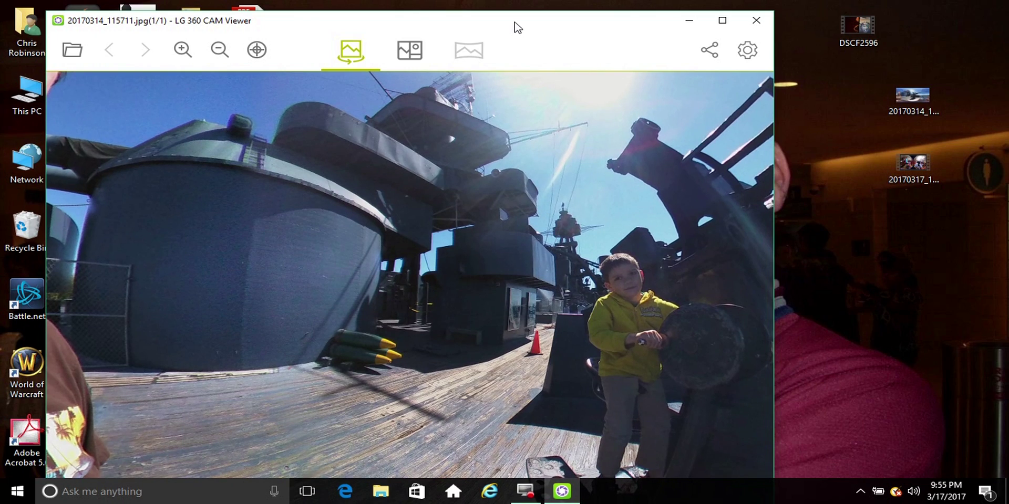
pyautogui.moveTo(551, 160)
pyautogui.mouseDown()
pyautogui.moveTo(558, 226)
pyautogui.moveTo(624, 230)
pyautogui.moveTo(576, 175)
pyautogui.moveTo(394, 167)
pyautogui.mouseUp()
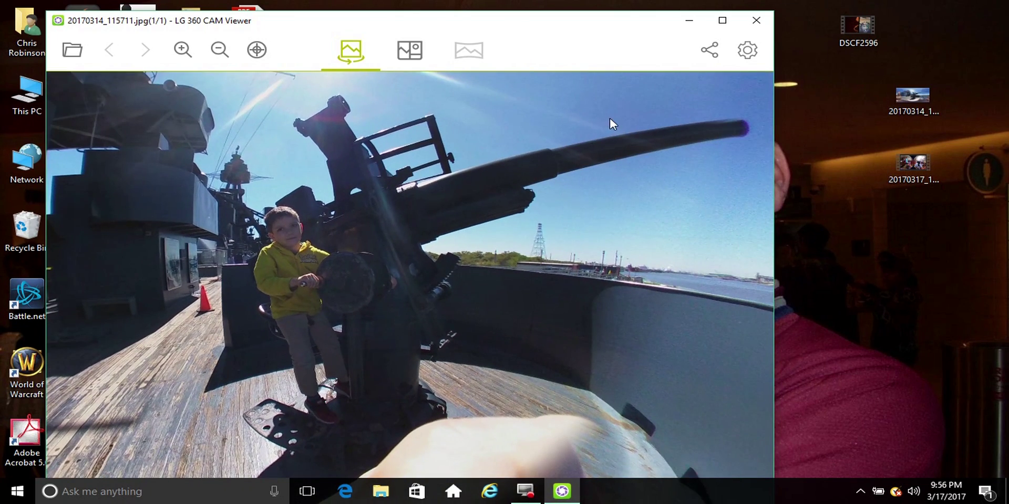
# Step: Try sharing the photo to Facebook as a photo/video post, cancelling the file selection and closing the browser
pyautogui.click(709, 53)
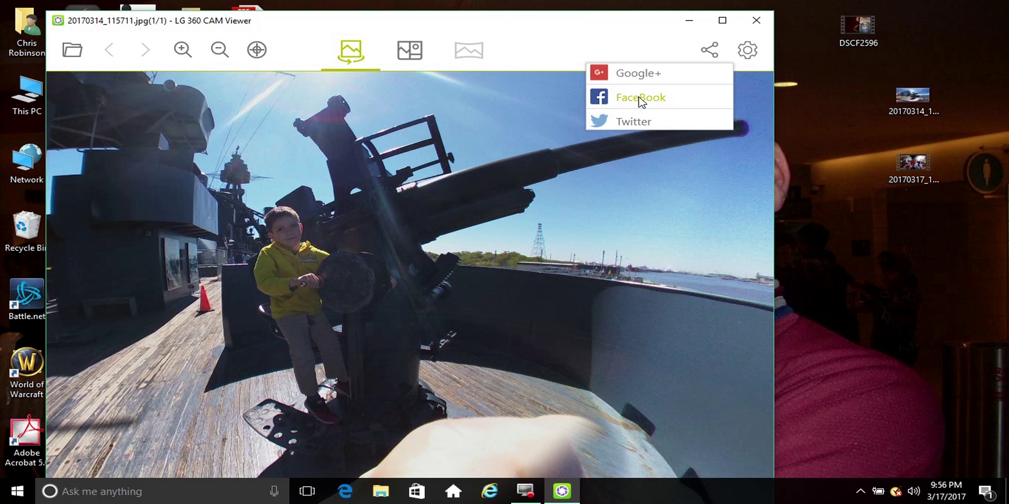
pyautogui.click(640, 100)
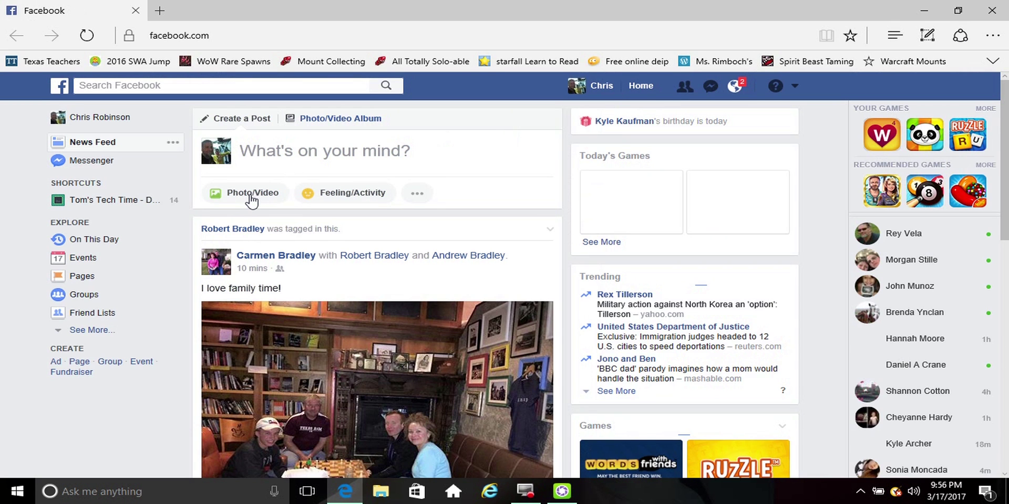
pyautogui.click(251, 197)
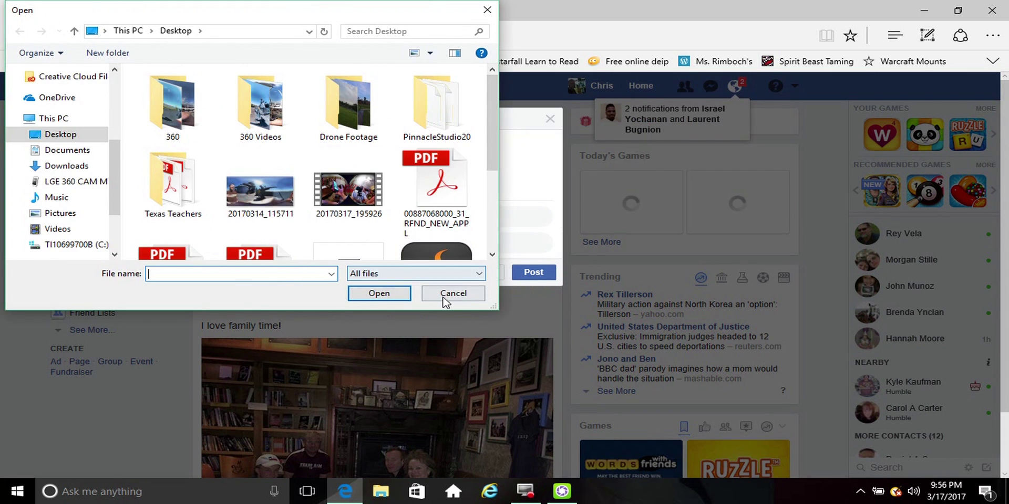
pyautogui.click(451, 295)
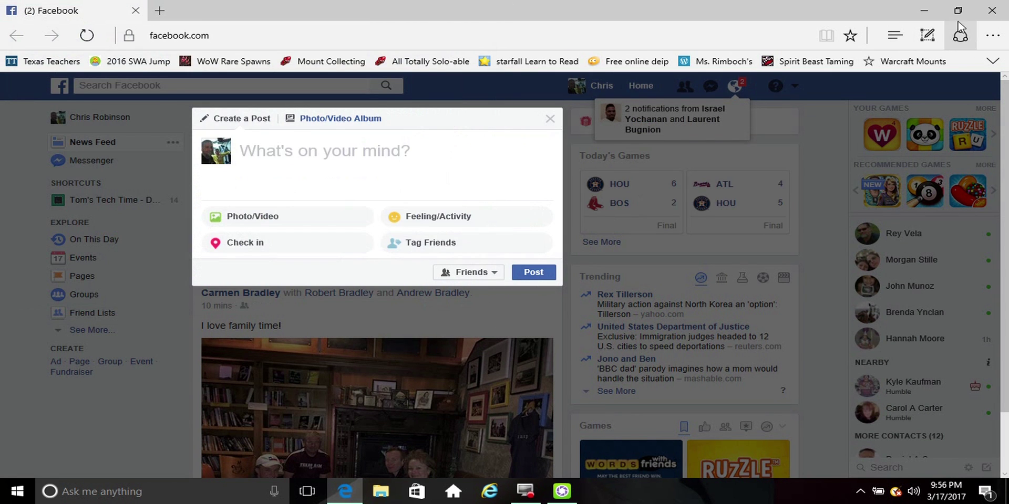
pyautogui.click(991, 10)
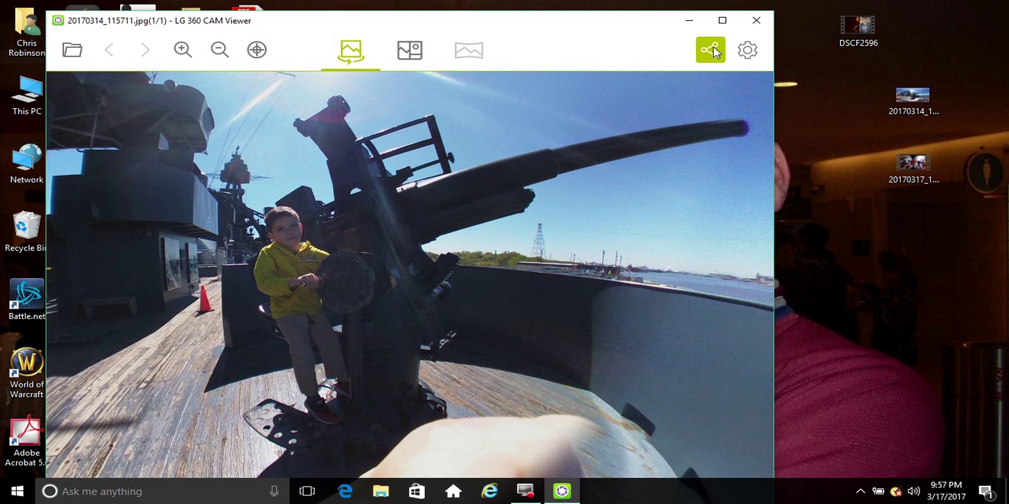
# Step: Load the desktop video 20170317_195926 into the viewer without adding a logo
pyautogui.moveTo(912, 164); pyautogui.dragTo(407, 189)
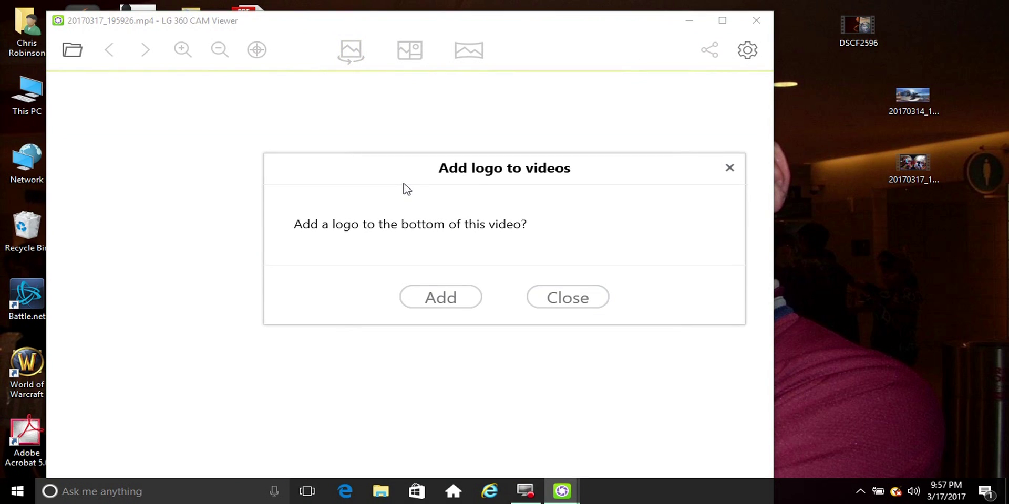
pyautogui.click(568, 298)
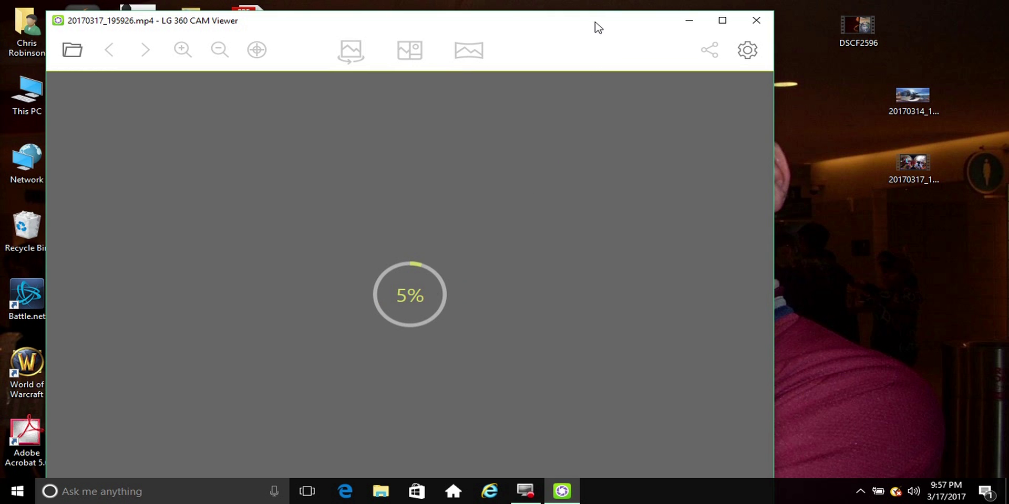
# Step: Uncover the desktop and move the Result_20170317_195926 file below the original video
pyautogui.moveTo(594, 22); pyautogui.dragTo(903, 3)
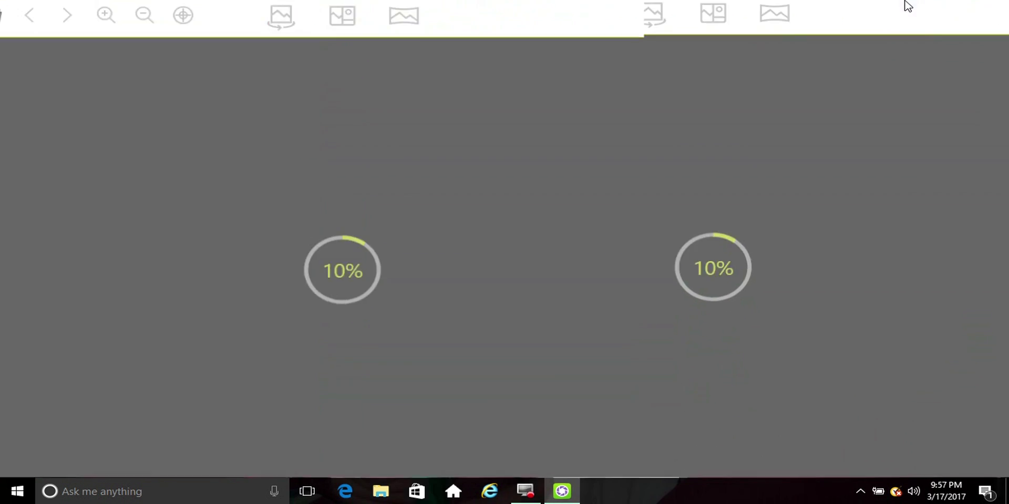
pyautogui.click(956, 9)
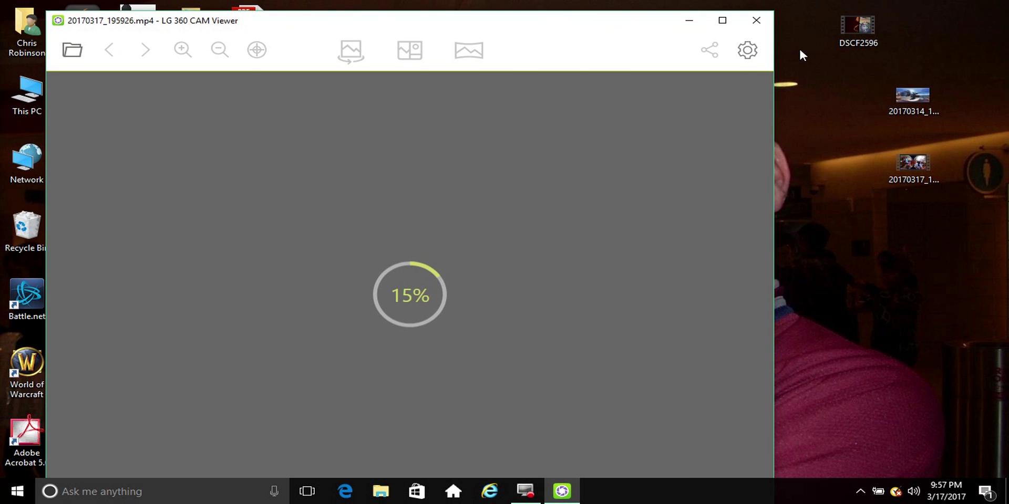
pyautogui.moveTo(527, 28); pyautogui.dragTo(771, 25)
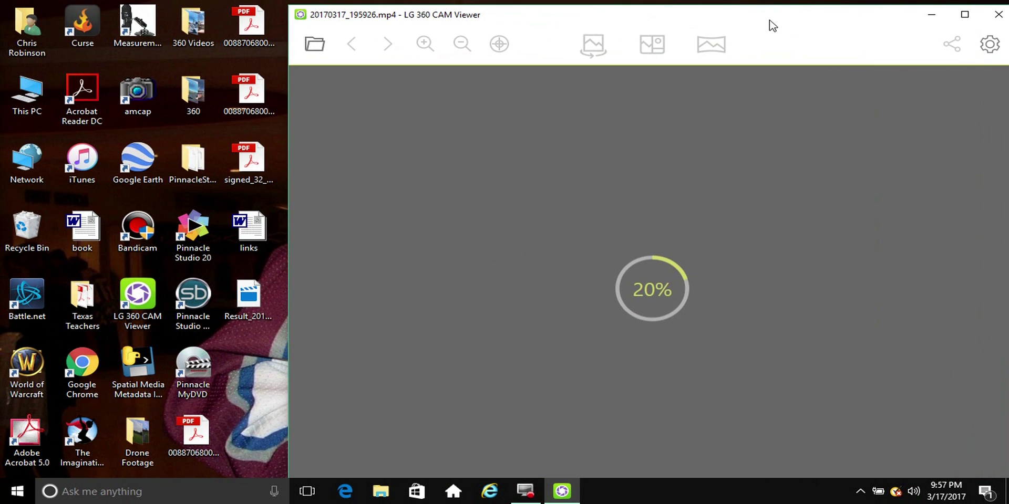
pyautogui.click(258, 310)
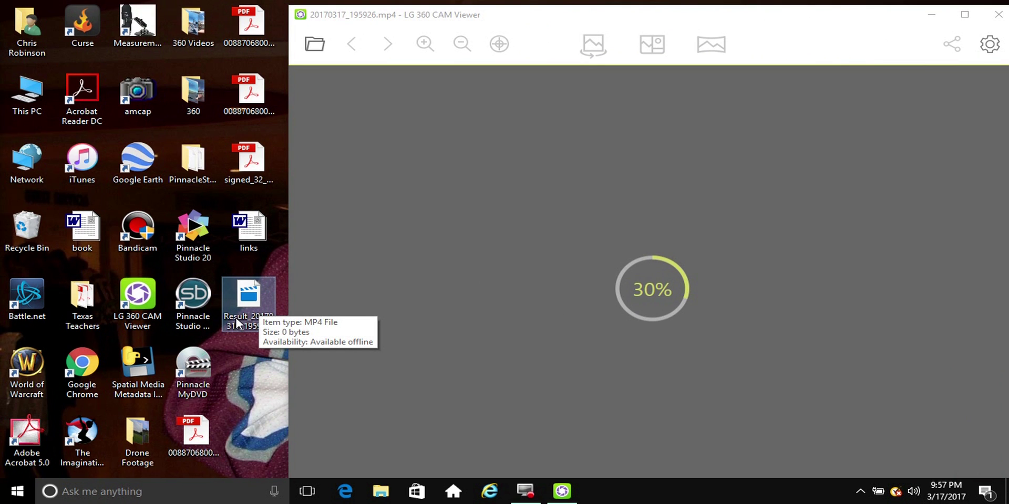
pyautogui.moveTo(693, 16); pyautogui.dragTo(501, 20)
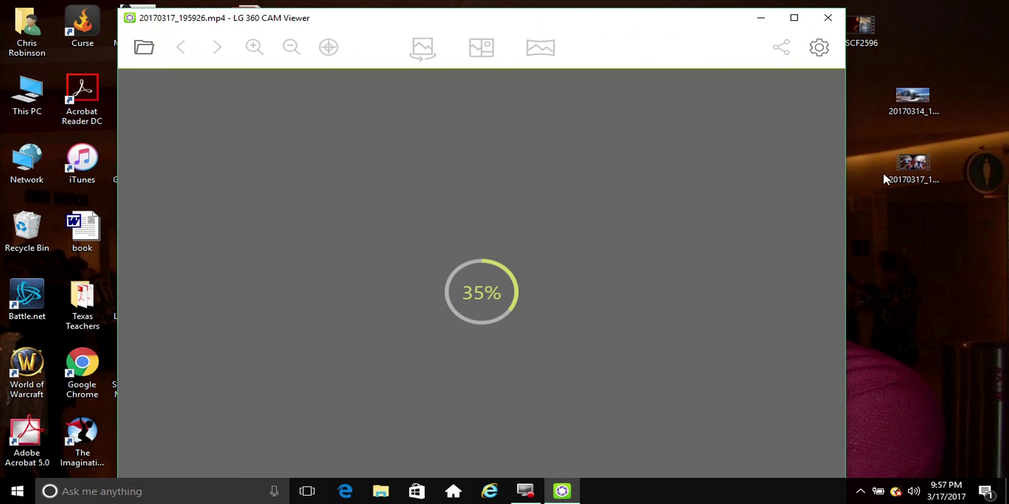
pyautogui.click(760, 18)
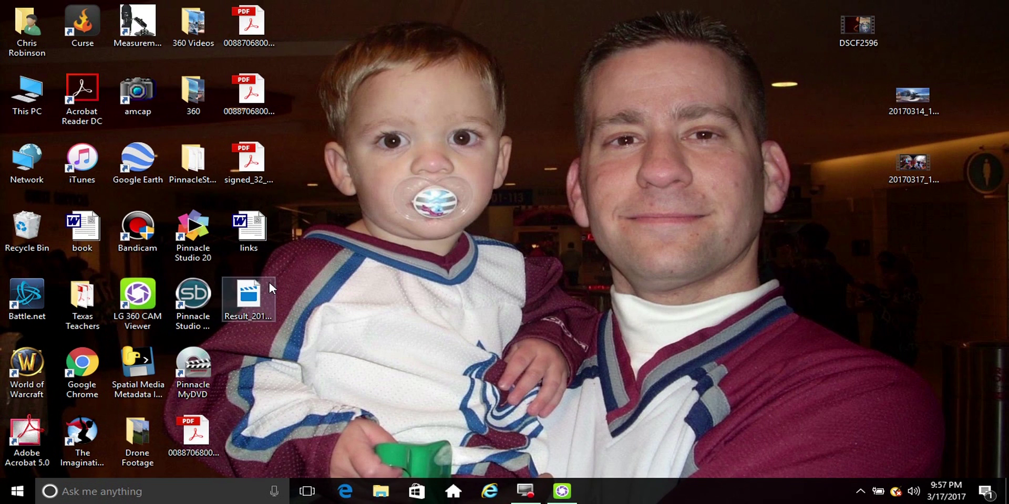
pyautogui.moveTo(269, 284); pyautogui.dragTo(934, 226)
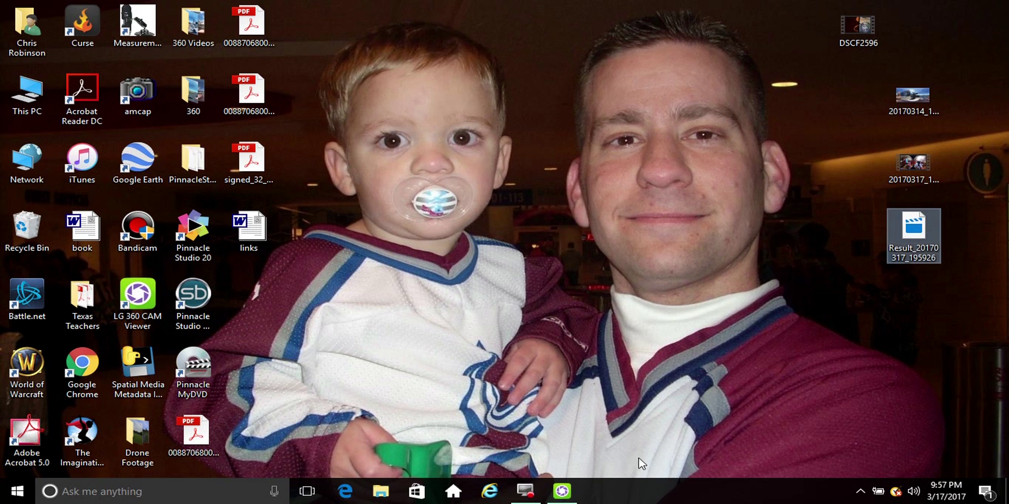
# Step: Return to the viewer and look around the converted 360 video of the room
pyautogui.click(571, 496)
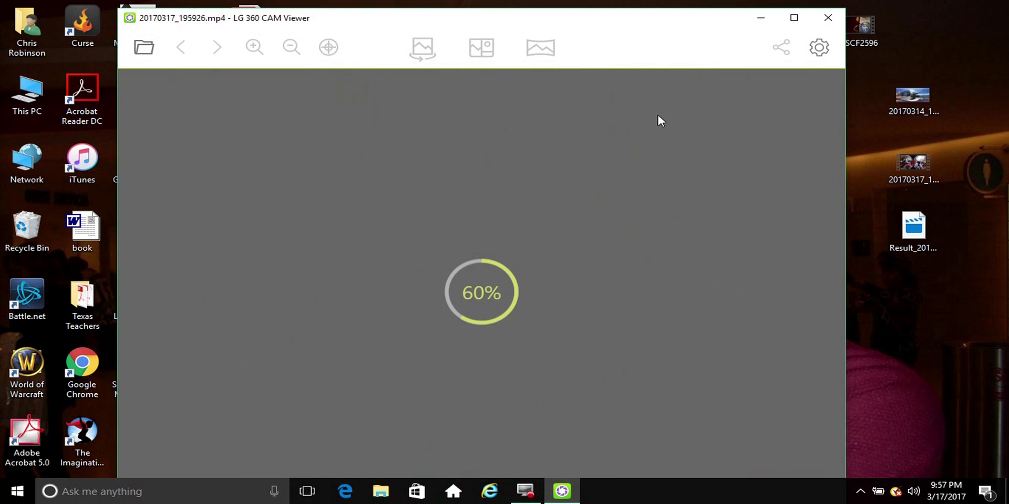
pyautogui.moveTo(666, 21); pyautogui.dragTo(618, 15)
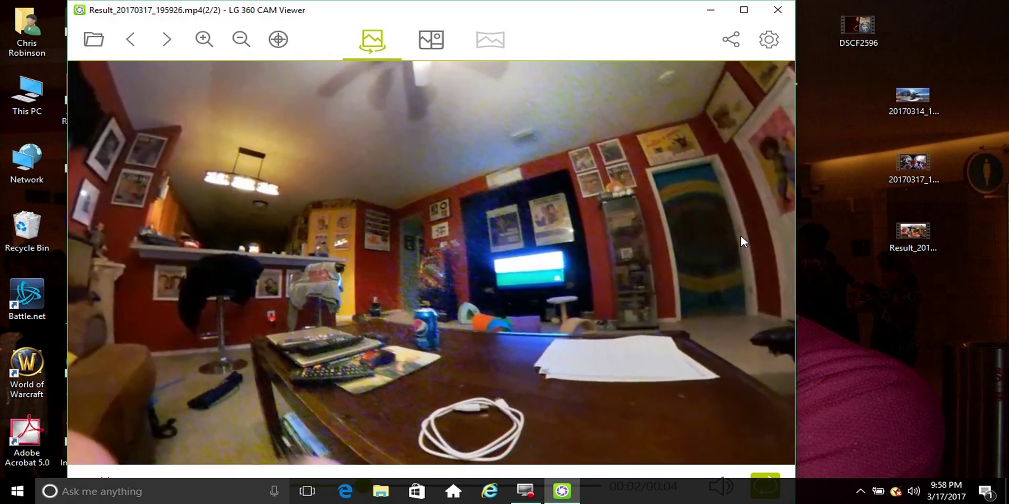
pyautogui.moveTo(740, 234); pyautogui.dragTo(505, 217)
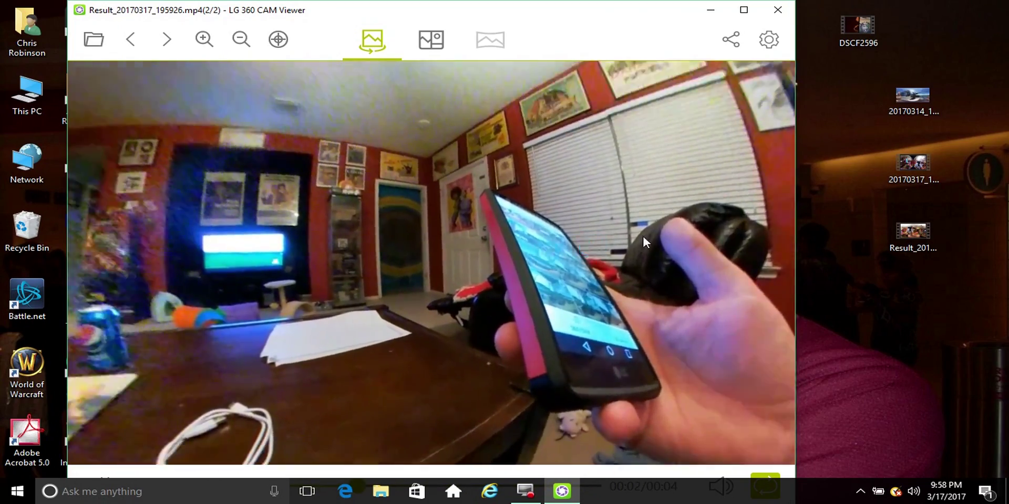
pyautogui.moveTo(642, 234); pyautogui.dragTo(450, 236)
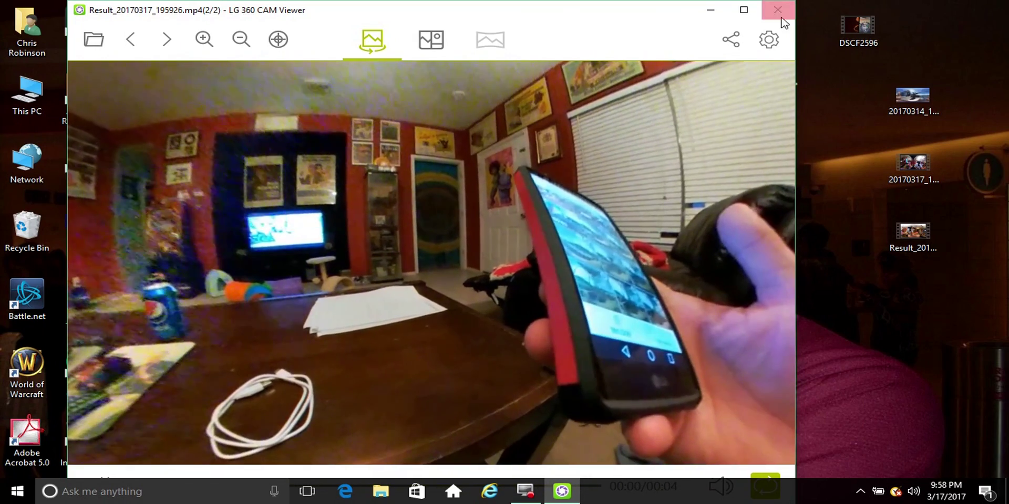
# Step: Close the viewer and launch Spatial Media Metadata Injector from the desktop
pyautogui.click(776, 10)
pyautogui.doubleClick(894, 219)
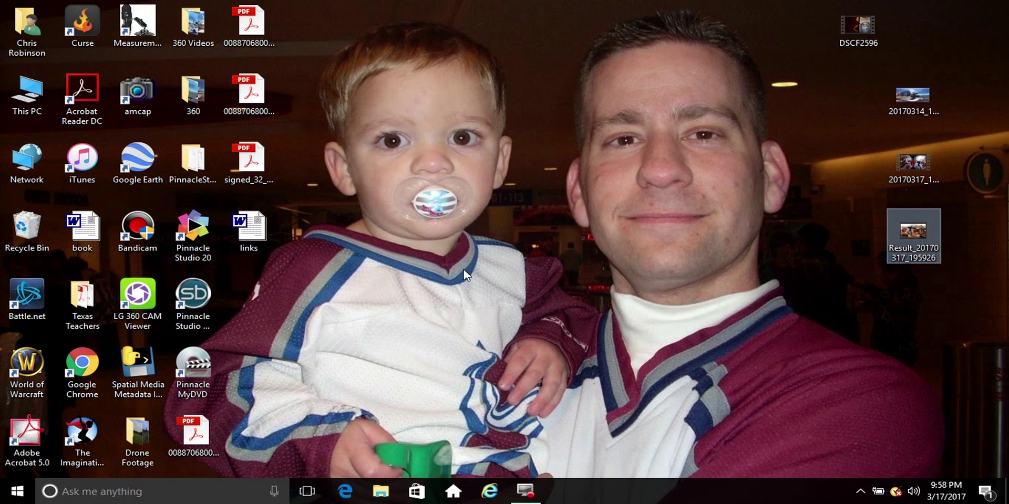
pyautogui.click(138, 363)
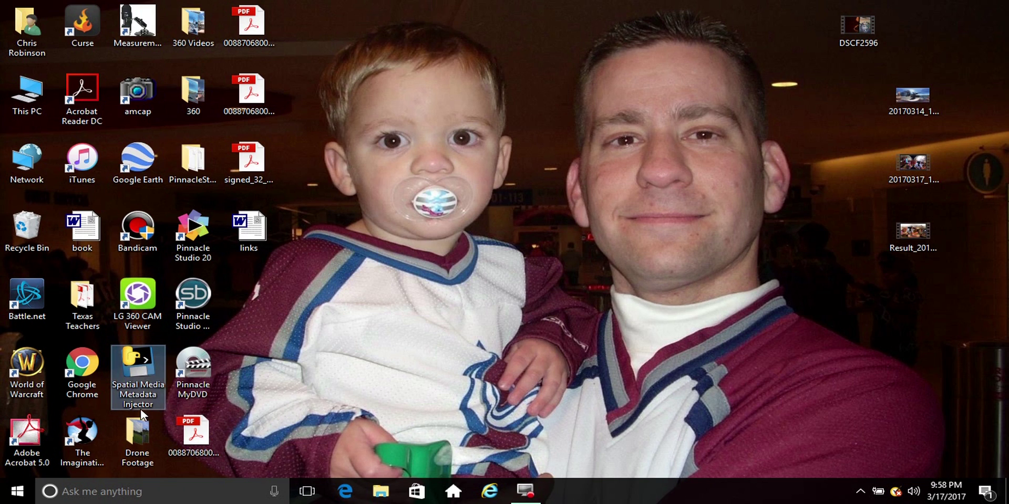
pyautogui.doubleClick(144, 371)
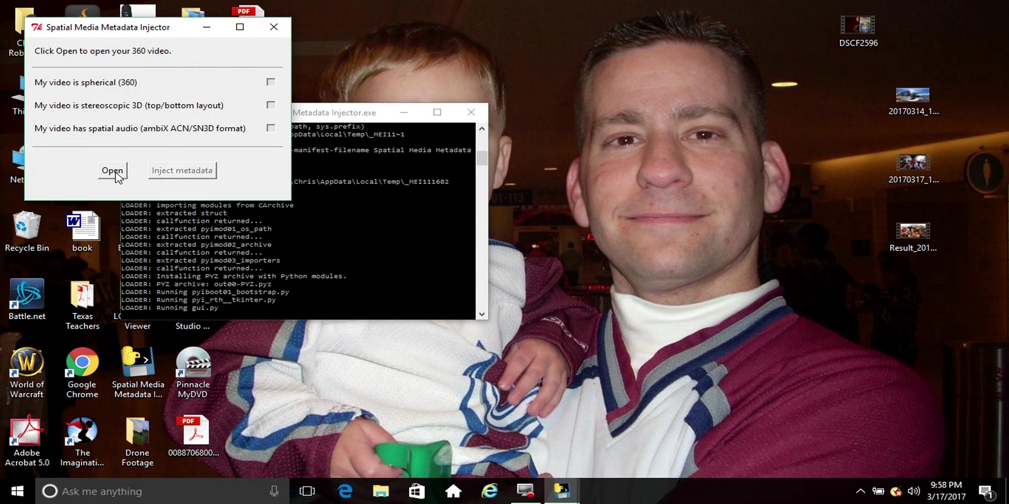
# Step: Open Result_20170317_195926 from the desktop, inject spherical (360) metadata into a copy saved as Result_20170317_195926_injected, and close the injector
pyautogui.click(112, 171)
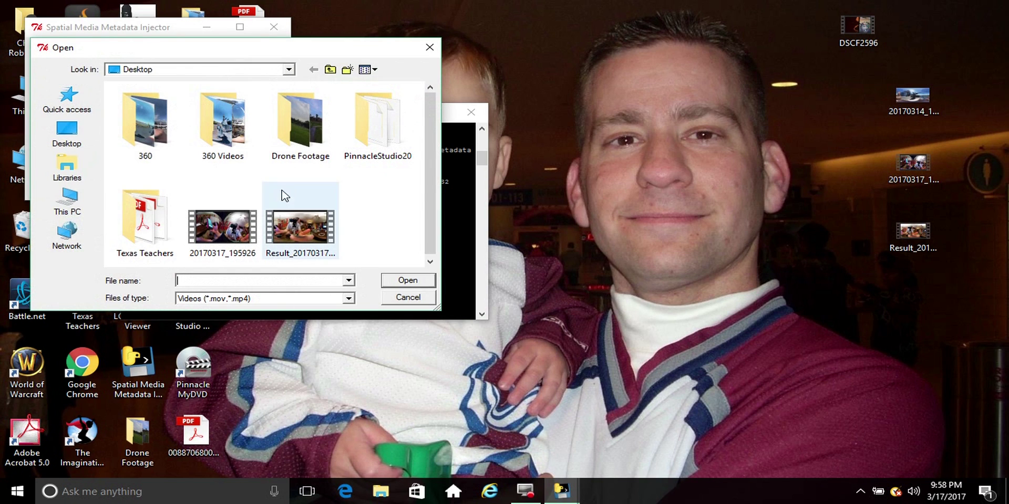
pyautogui.click(293, 226)
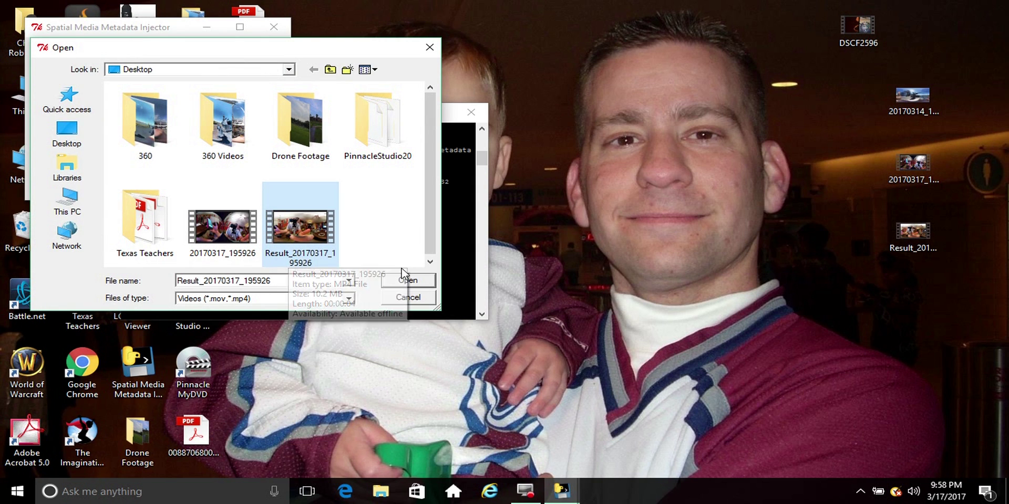
pyautogui.click(414, 281)
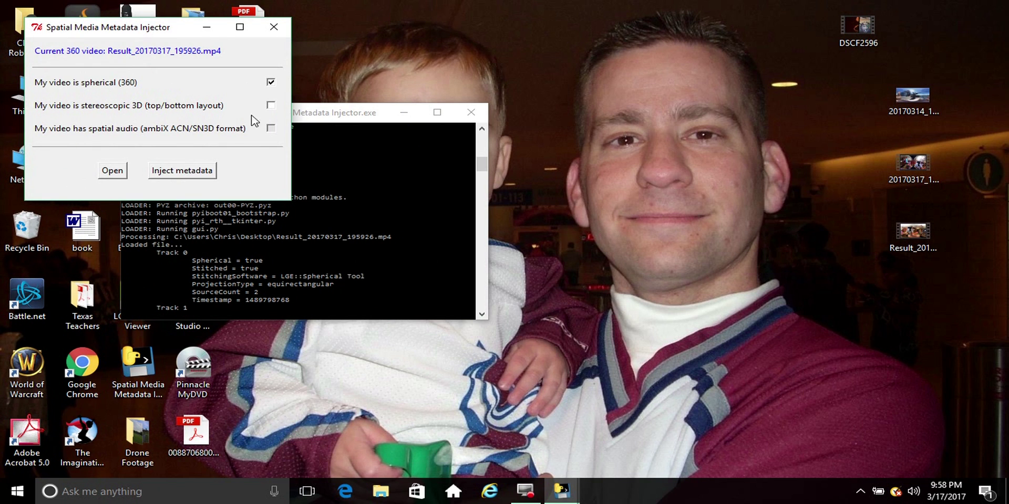
pyautogui.click(188, 171)
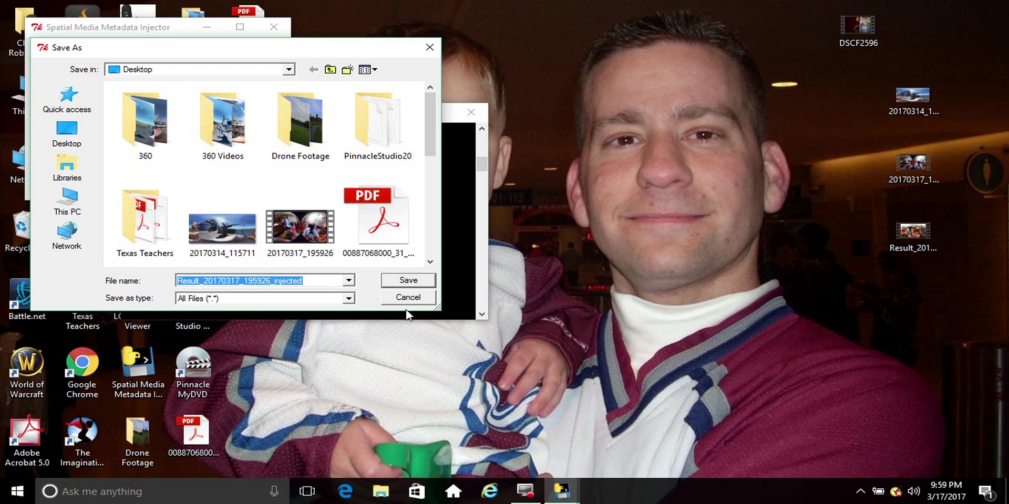
pyautogui.click(409, 281)
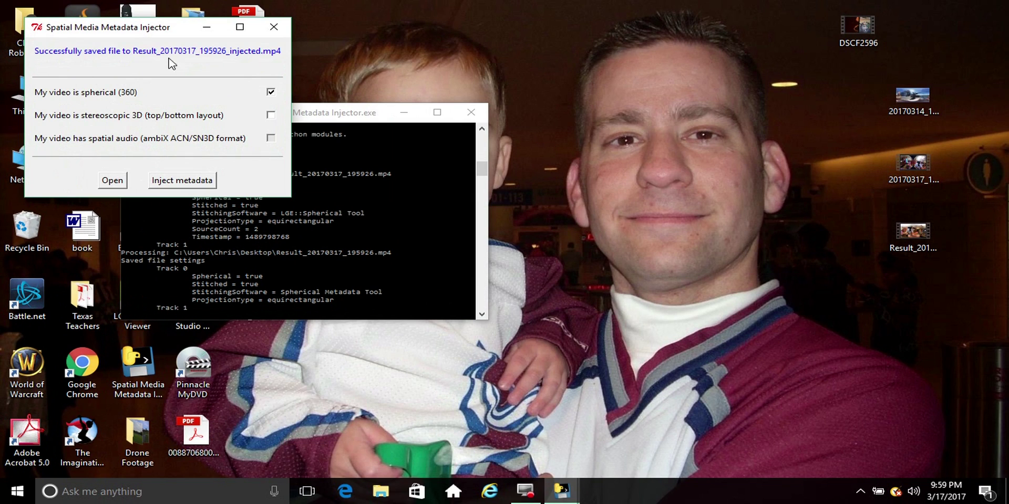
pyautogui.click(271, 33)
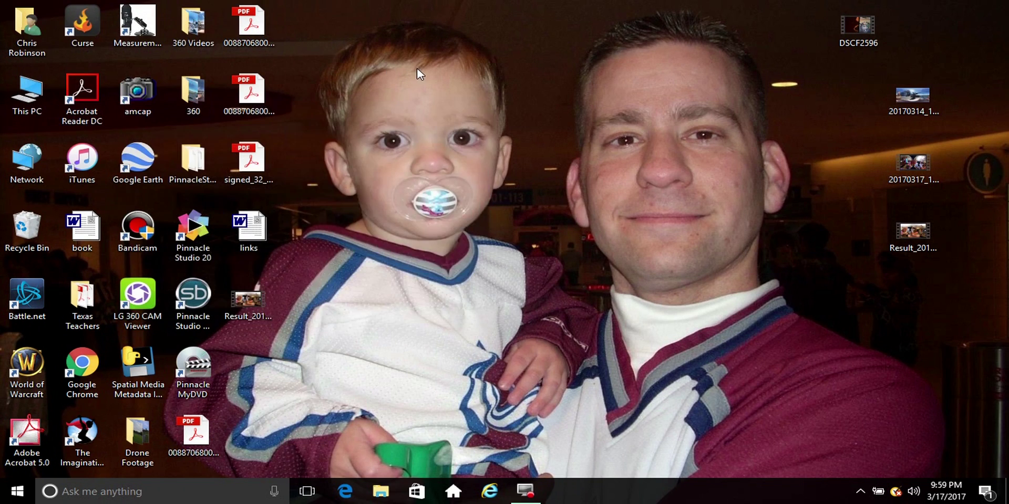
# Step: Move the Result_20170317_195926_injected file to the open desktop area diagonally below the converted video, and select the Pinnacle Studio 20 shortcut
pyautogui.moveTo(247, 301); pyautogui.dragTo(916, 298)
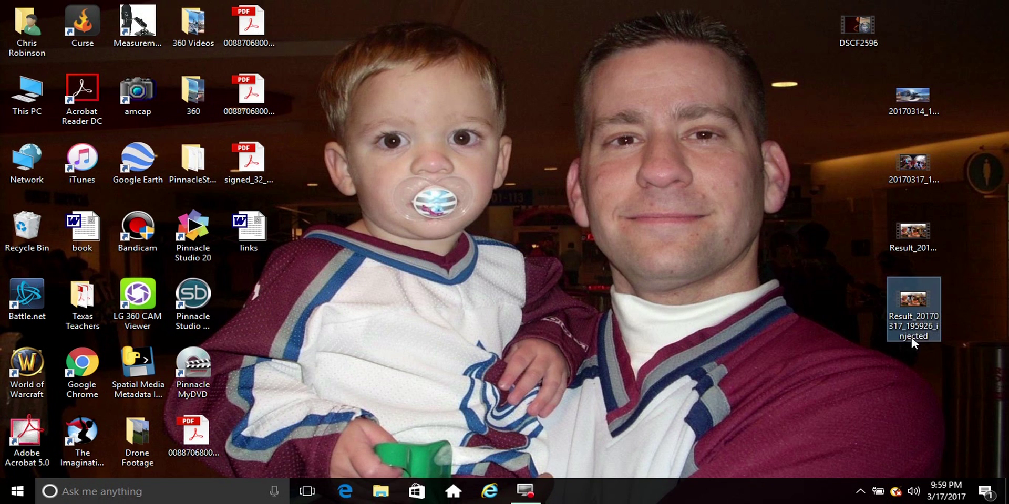
pyautogui.moveTo(915, 308); pyautogui.dragTo(883, 308)
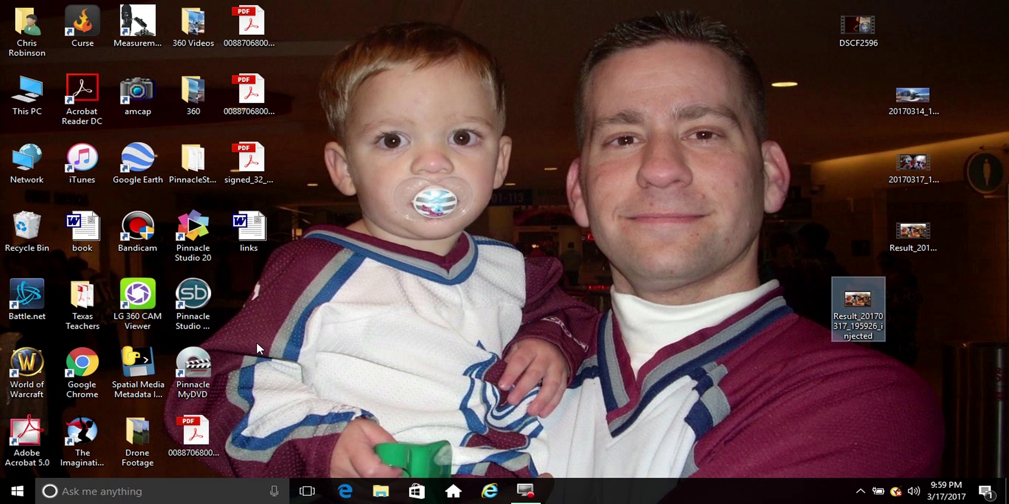
pyautogui.click(206, 225)
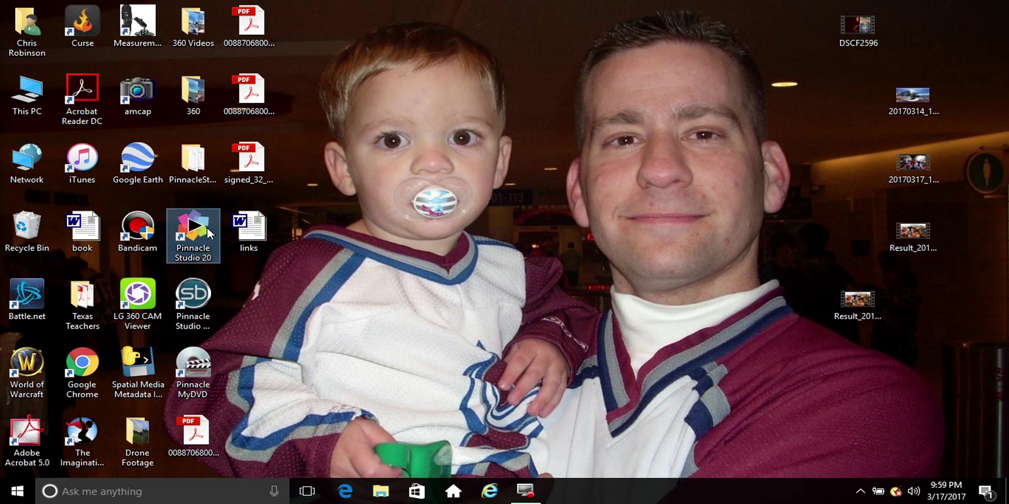